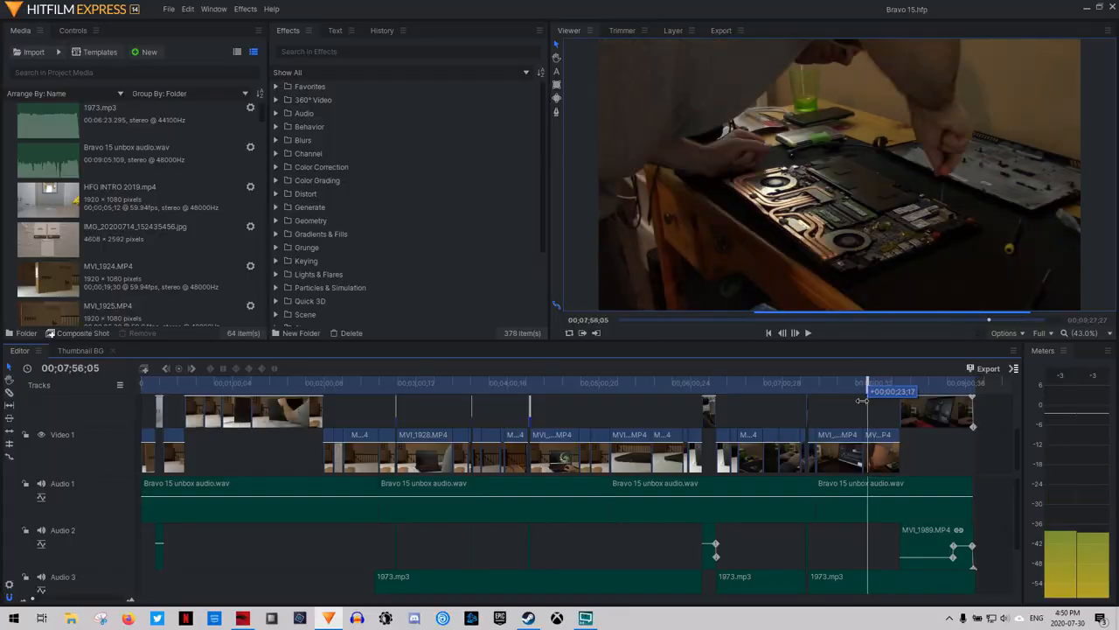
Scrub the Bravo 15 timeline back to the unboxing shot near 00;01;13.
drag(730, 399, 610, 393)
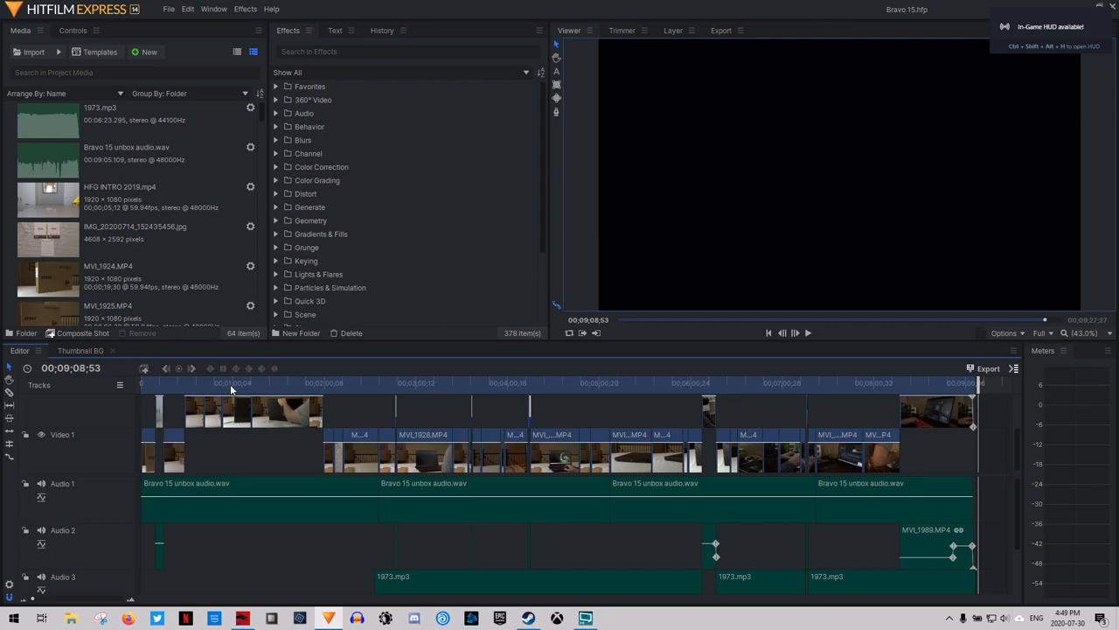
mouse_move(236, 383)
mouse_down()
mouse_move(542, 413)
mouse_move(649, 448)
mouse_up()
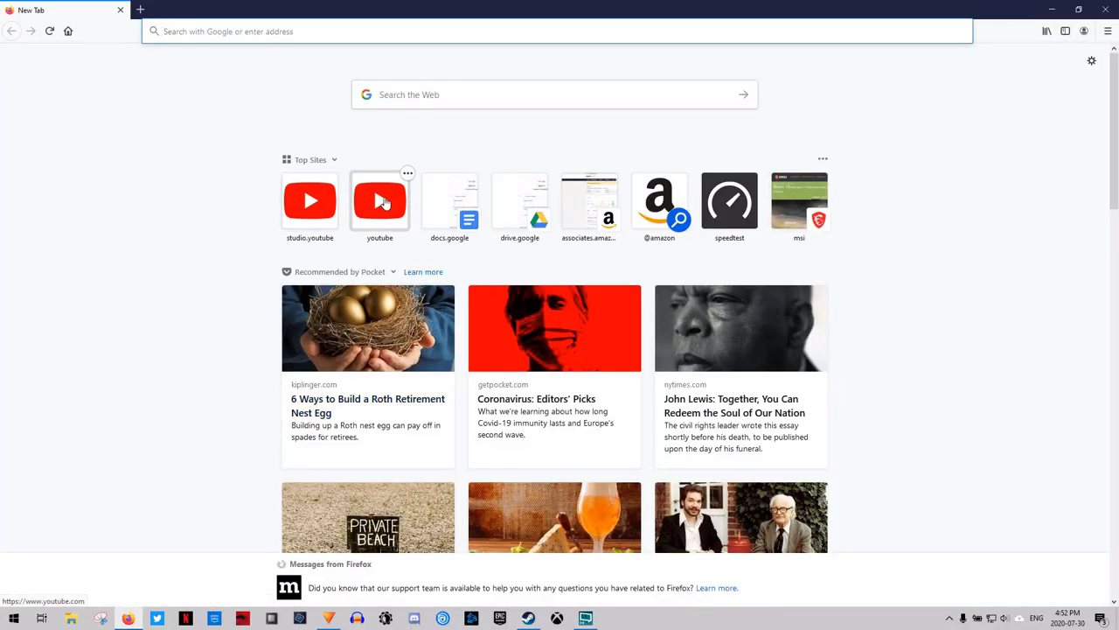
Load the YouTube home feed with Google Docs in a second tab, then return to YouTube.
click(380, 200)
key(ctrl+t)
click(451, 192)
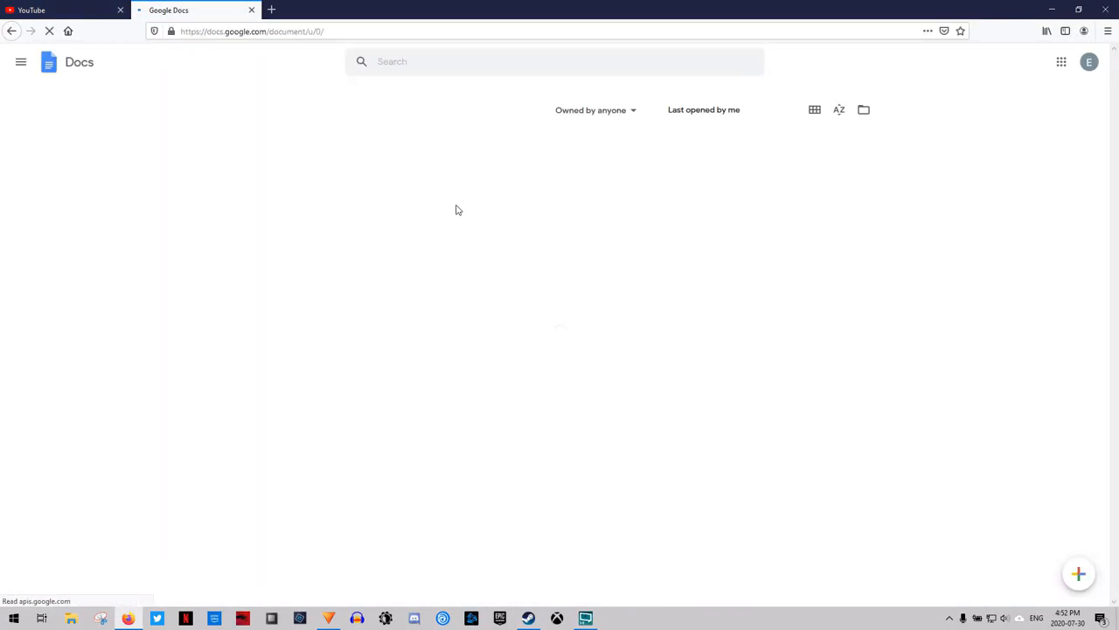
click(88, 10)
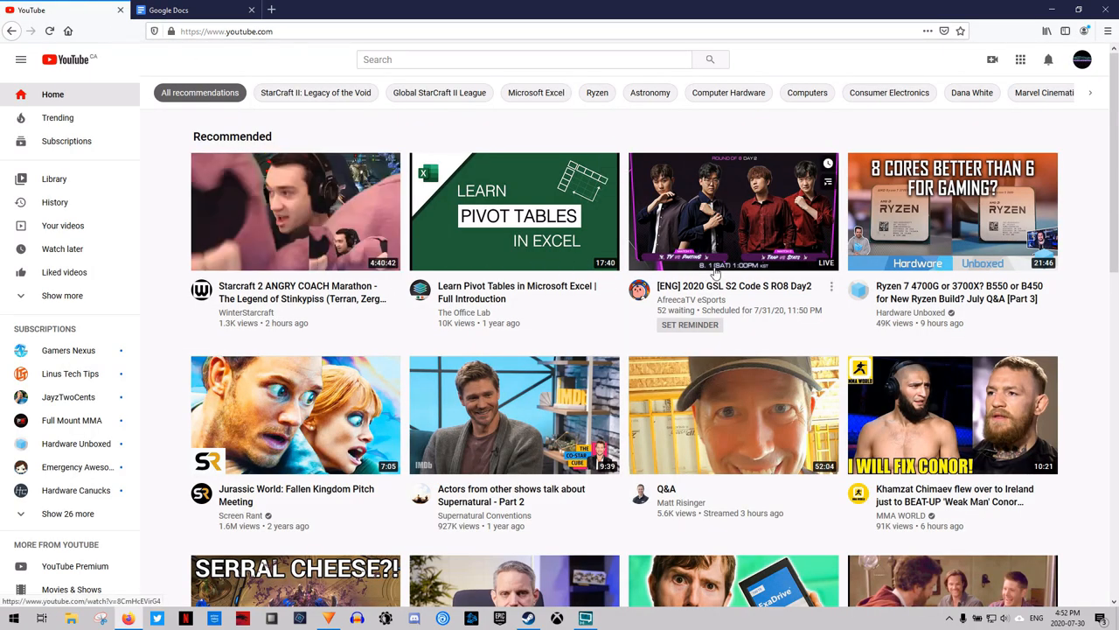
scroll(527, 263, down, 3)
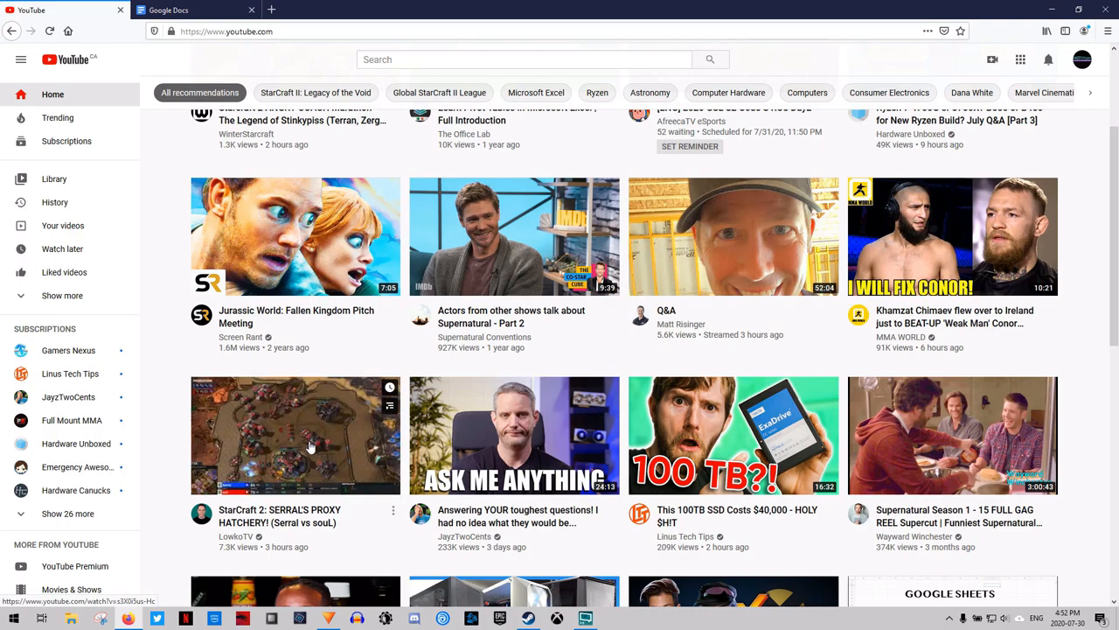
mouse_move(295, 436)
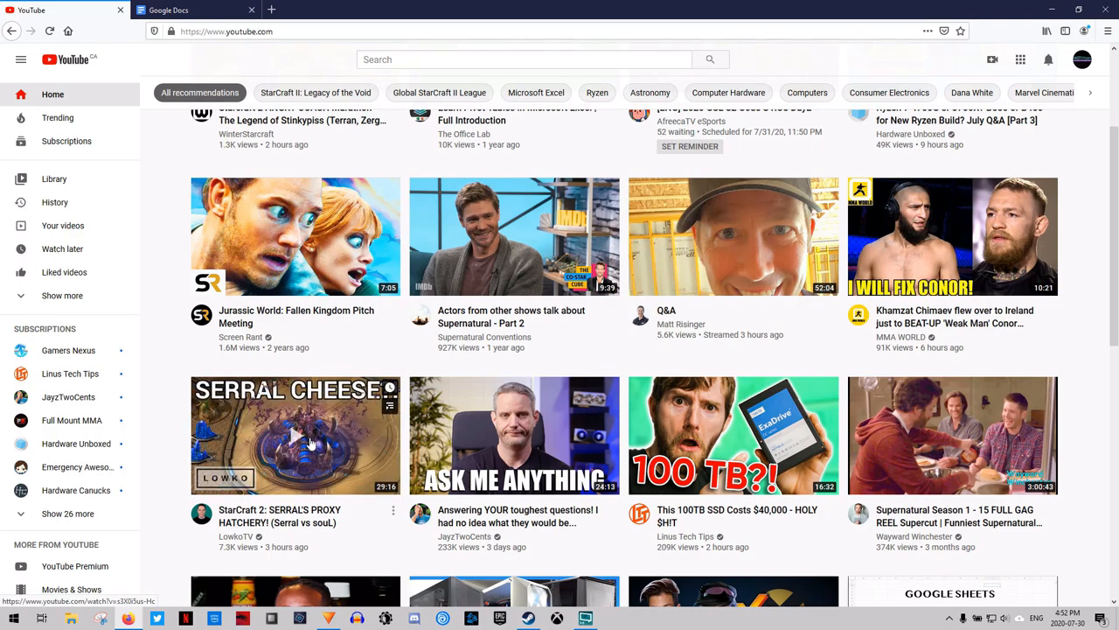
scroll(310, 441, down, 4)
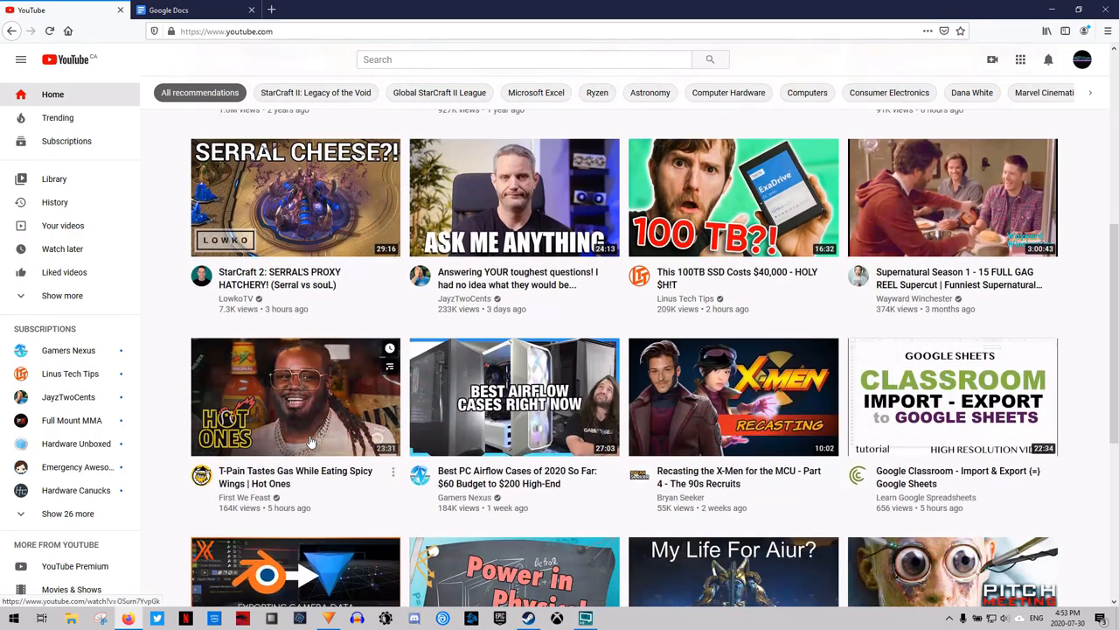
scroll(310, 442, down, 7)
scroll(310, 441, down, 6)
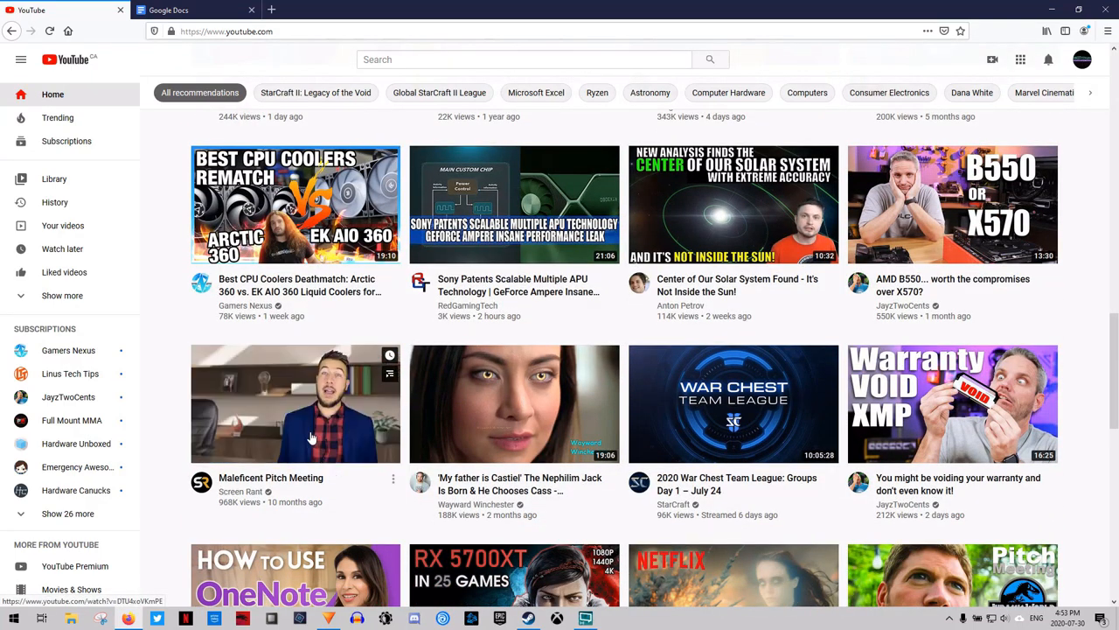
scroll(310, 437, down, 3)
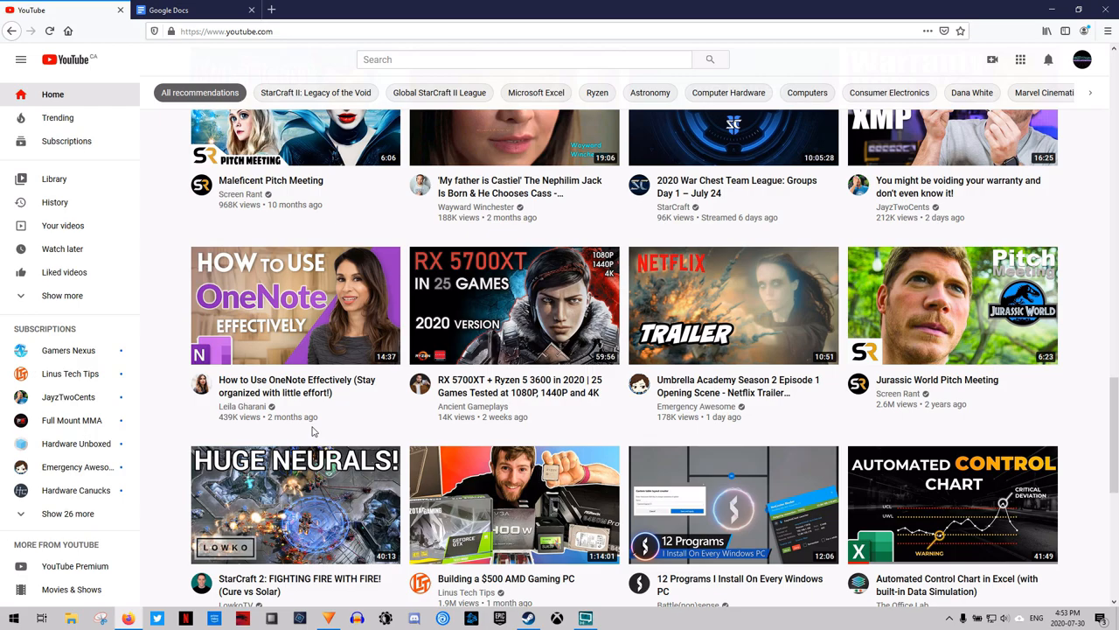
scroll(313, 430, down, 2)
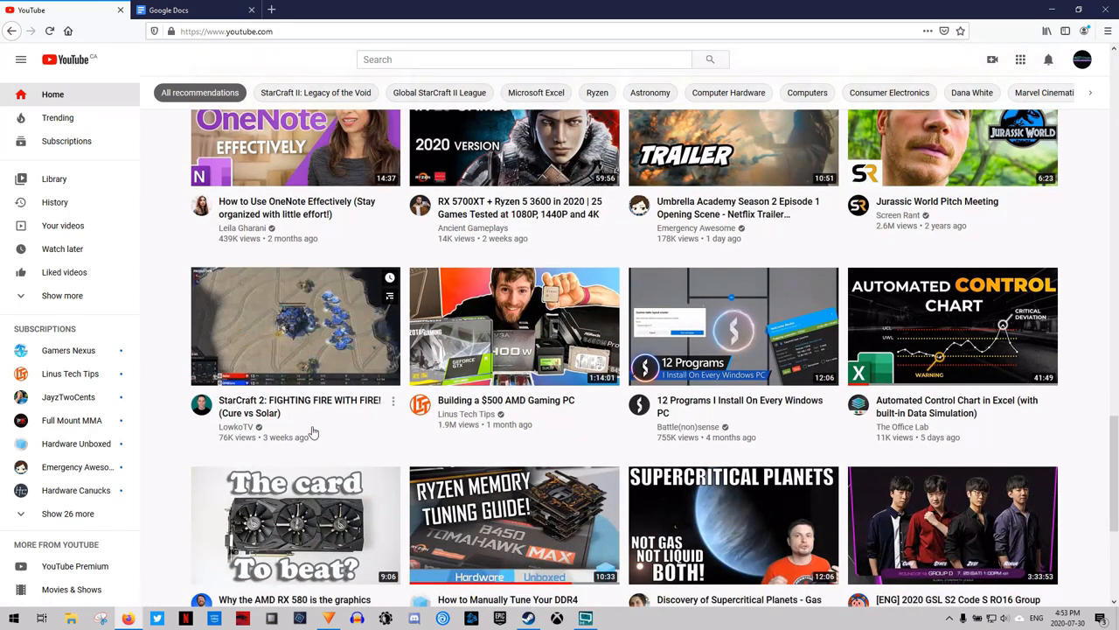
scroll(313, 432, down, 2)
scroll(313, 432, down, 1)
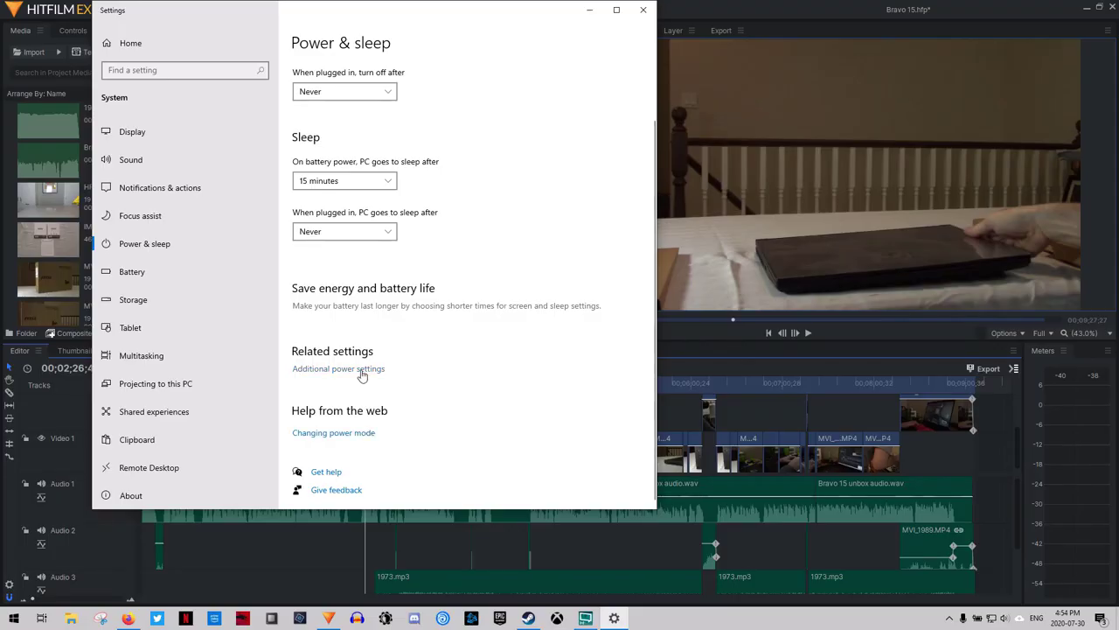
Bring up the Windows power plan options.
click(362, 369)
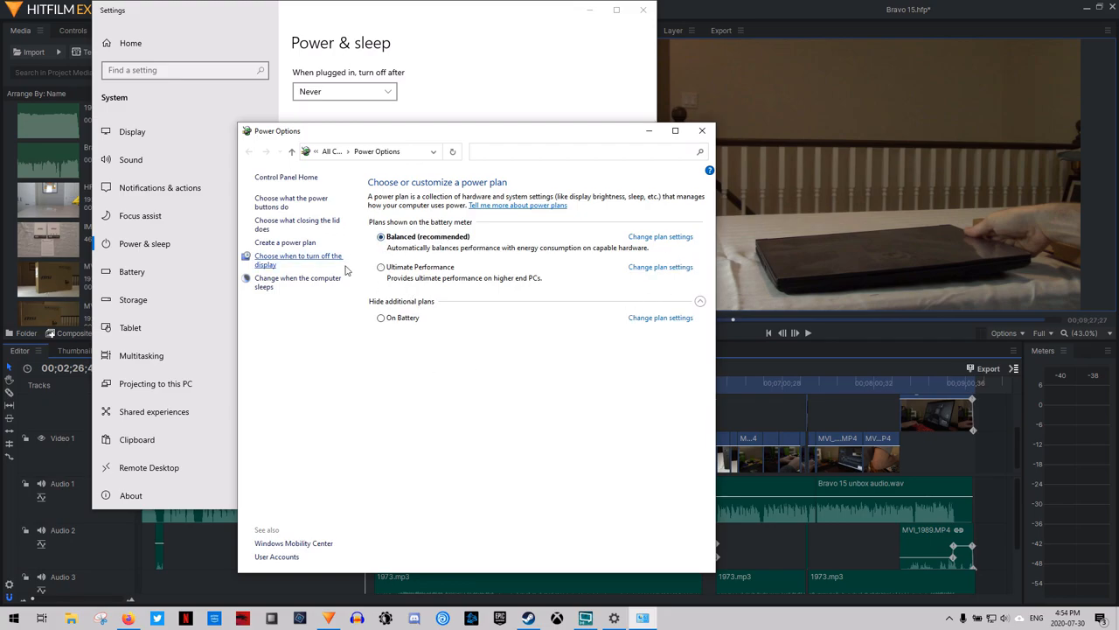
Select the Ultimate Performance power plan and close the Power Options window.
click(382, 269)
click(702, 131)
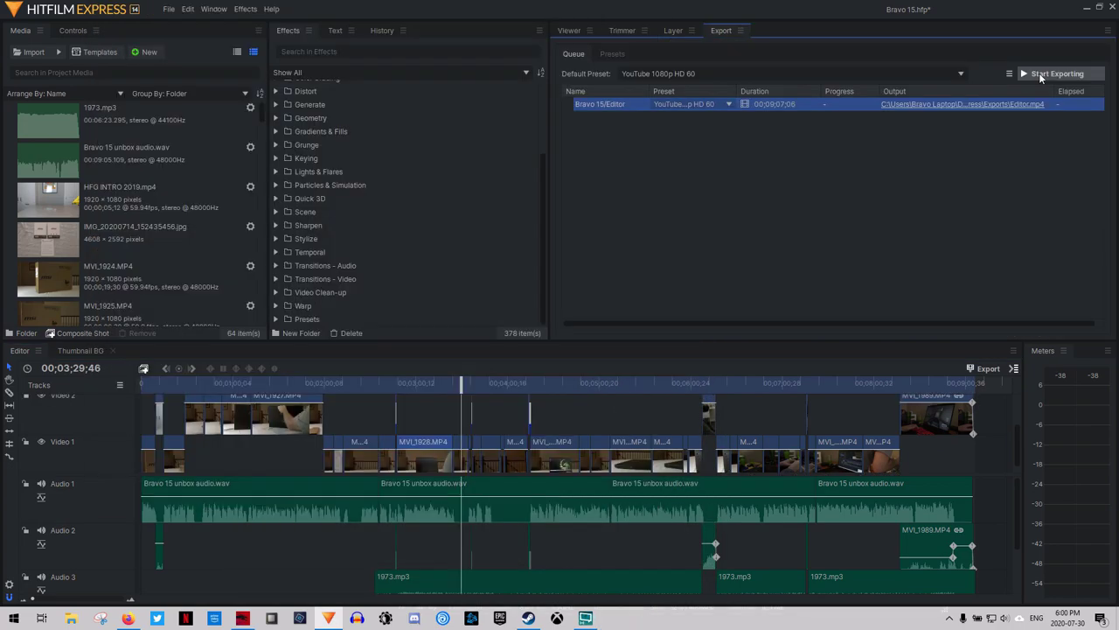
click(1038, 72)
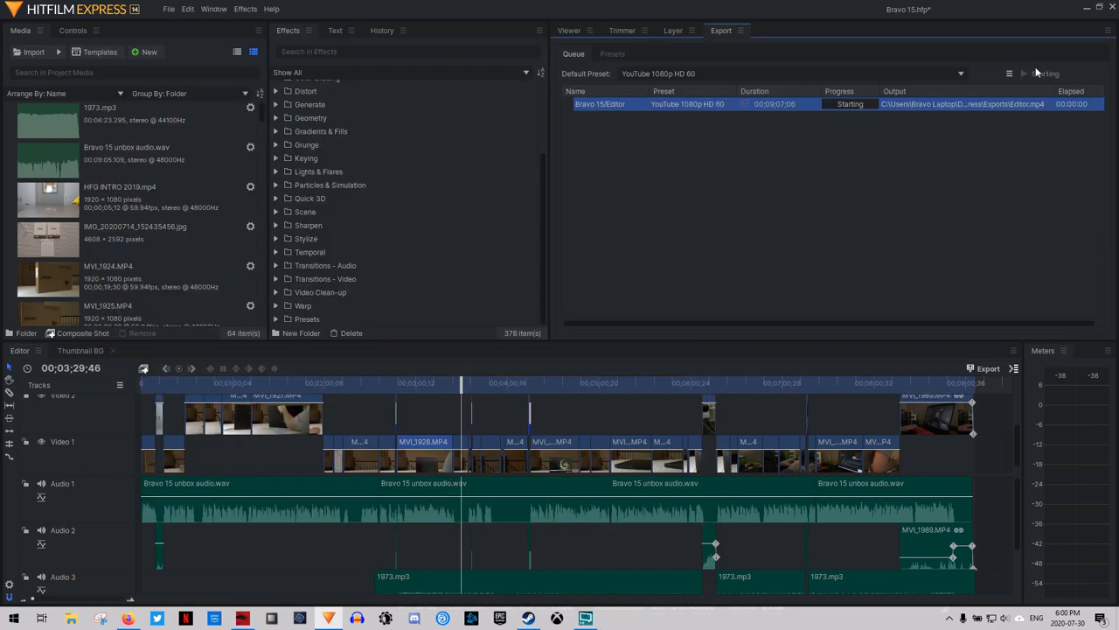
Check the CPU performance graphs in Task Manager, then close it to reveal the export queue.
right_click(727, 619)
click(777, 568)
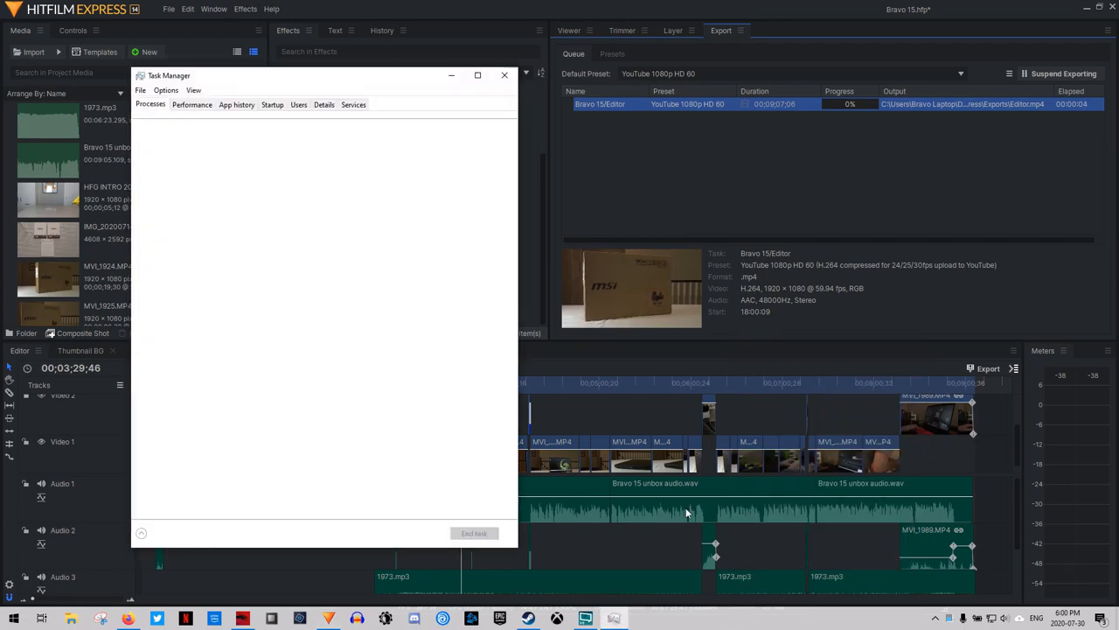
click(208, 106)
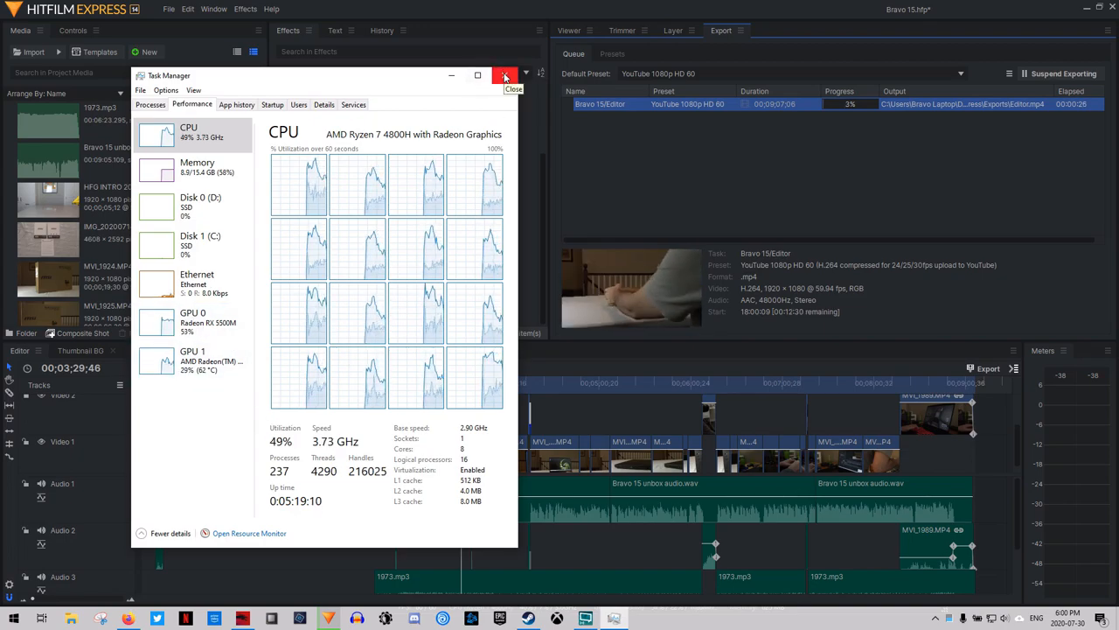
click(505, 78)
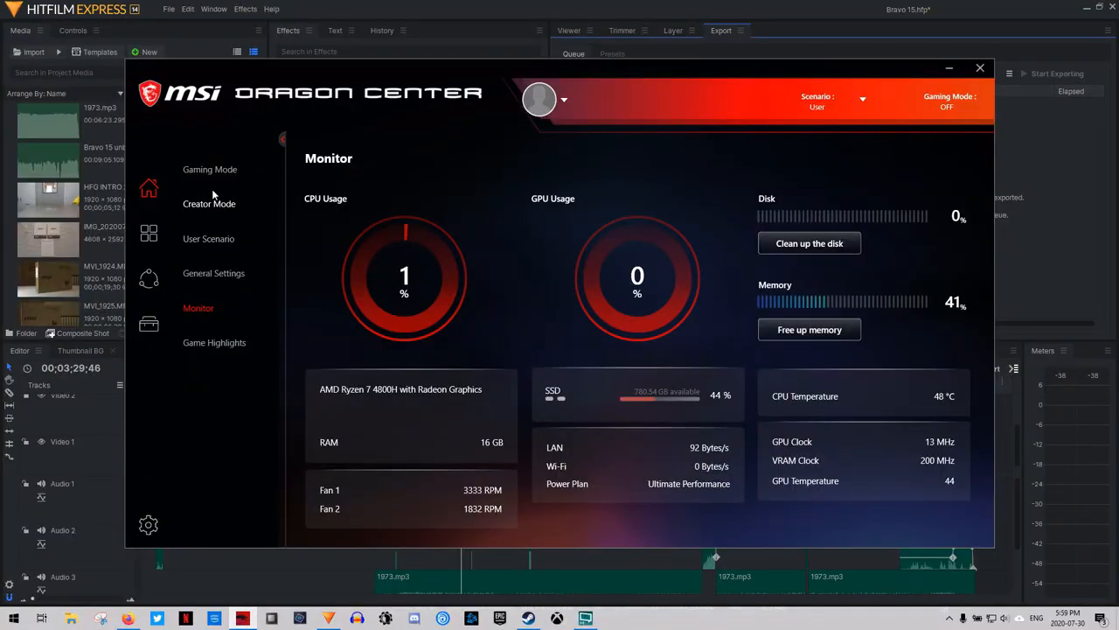
Set the User Scenario performance level to Medium and close Dragon Center.
click(213, 241)
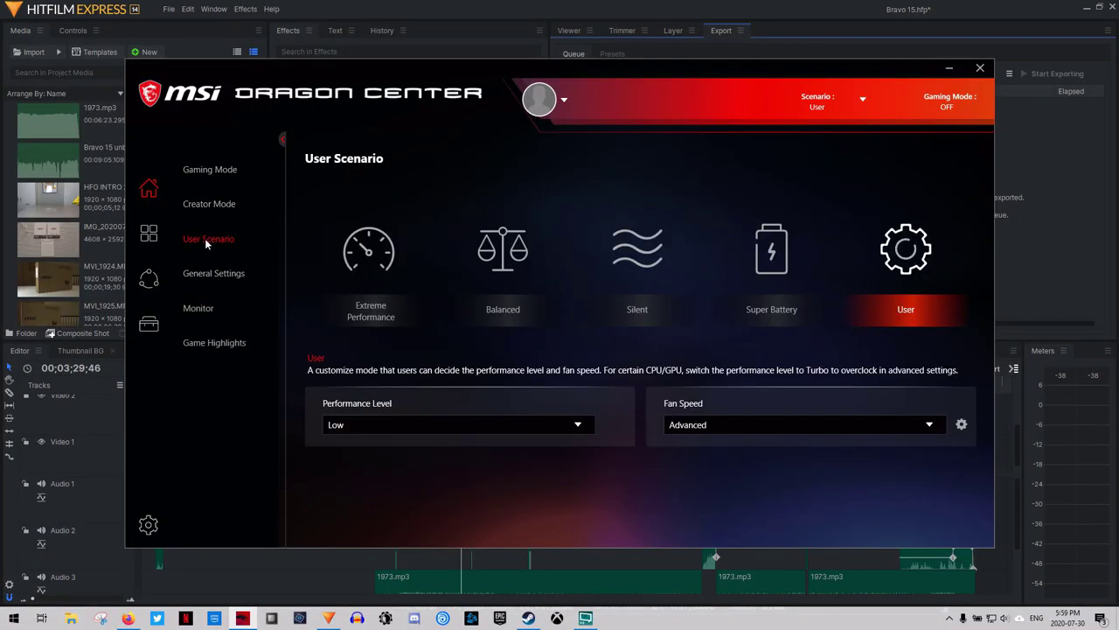
click(452, 427)
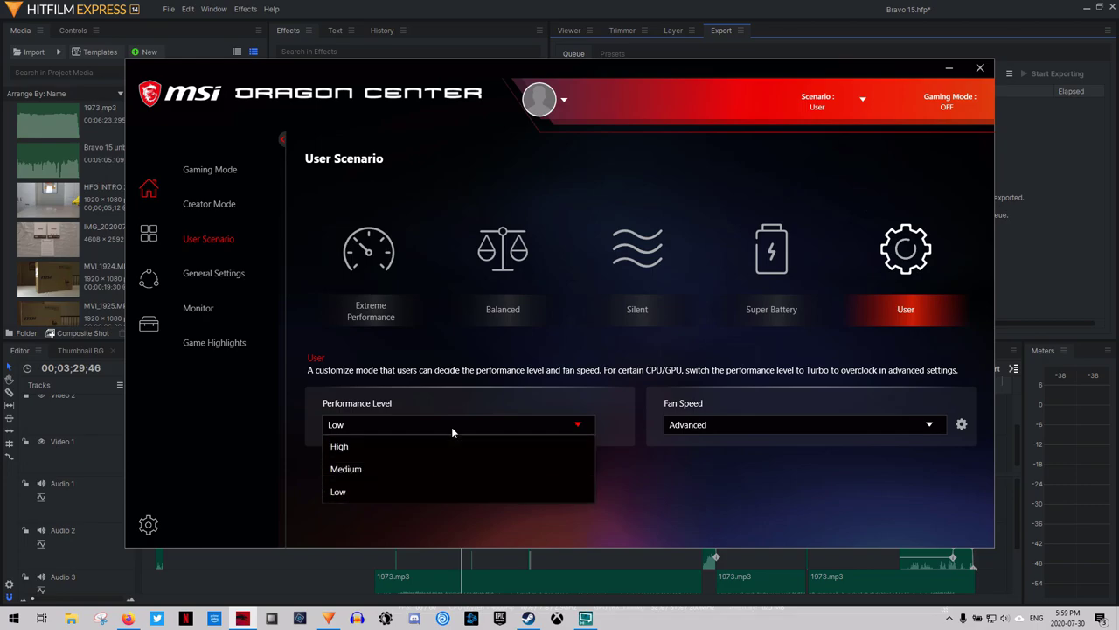
click(443, 489)
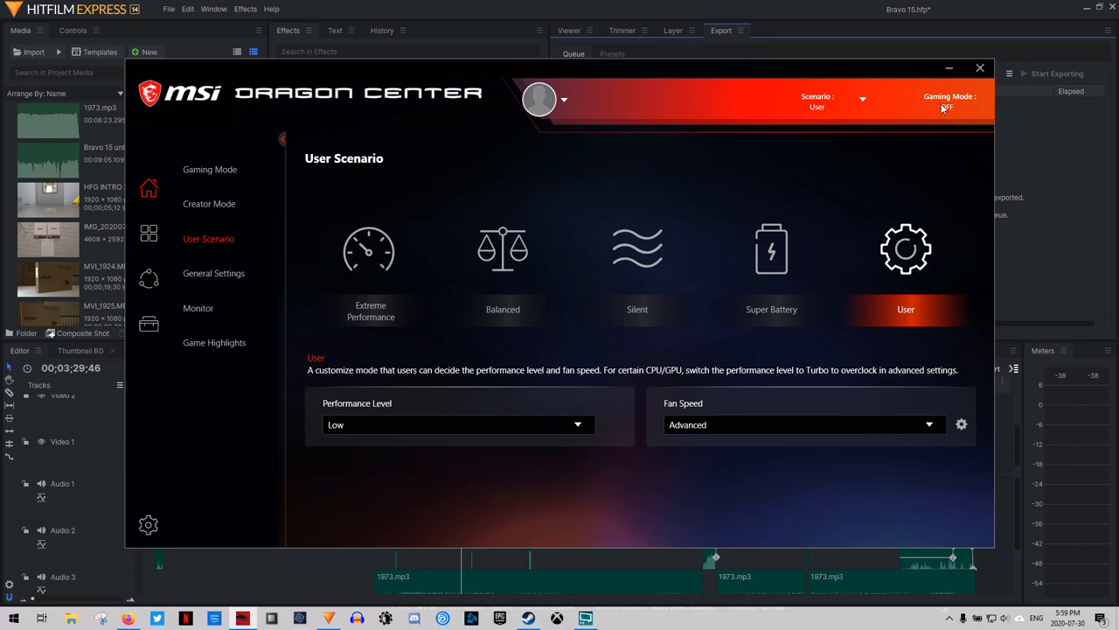
click(417, 428)
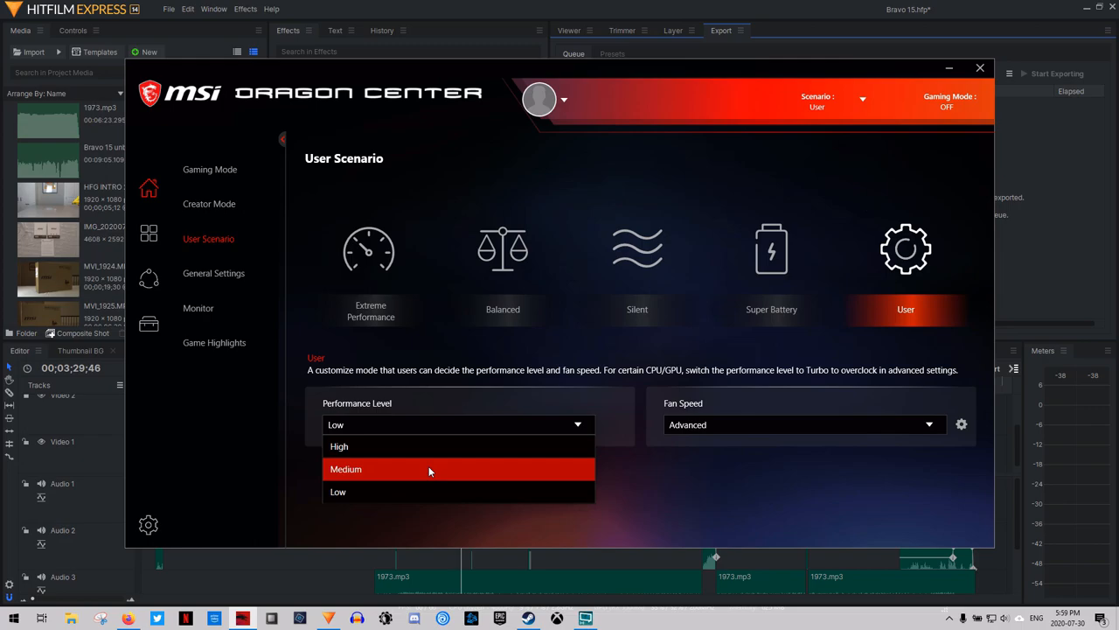
click(428, 469)
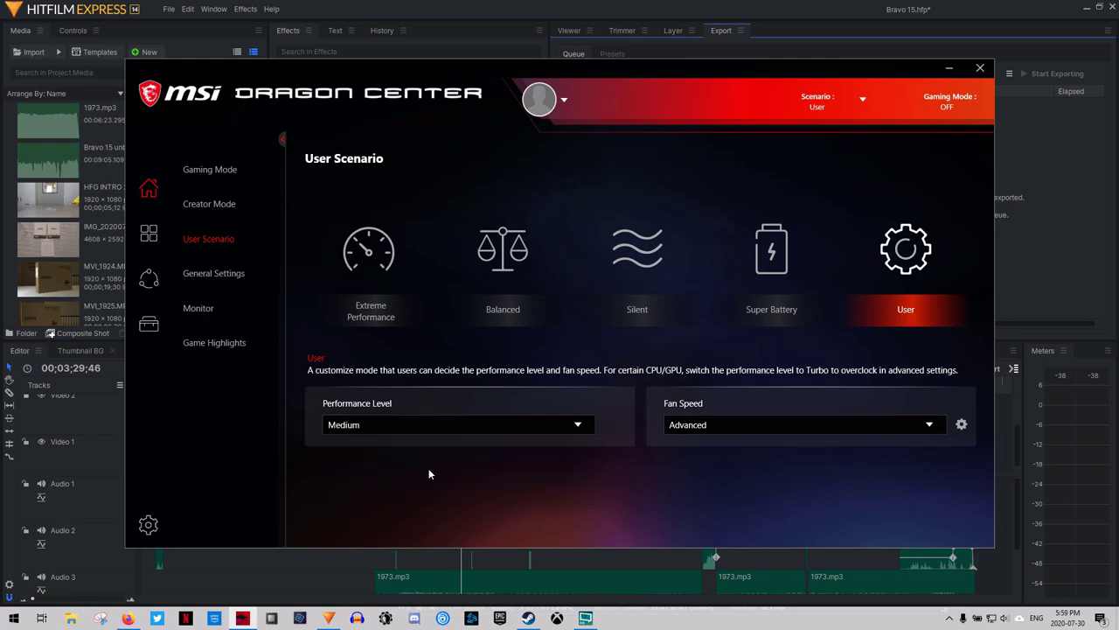
click(949, 69)
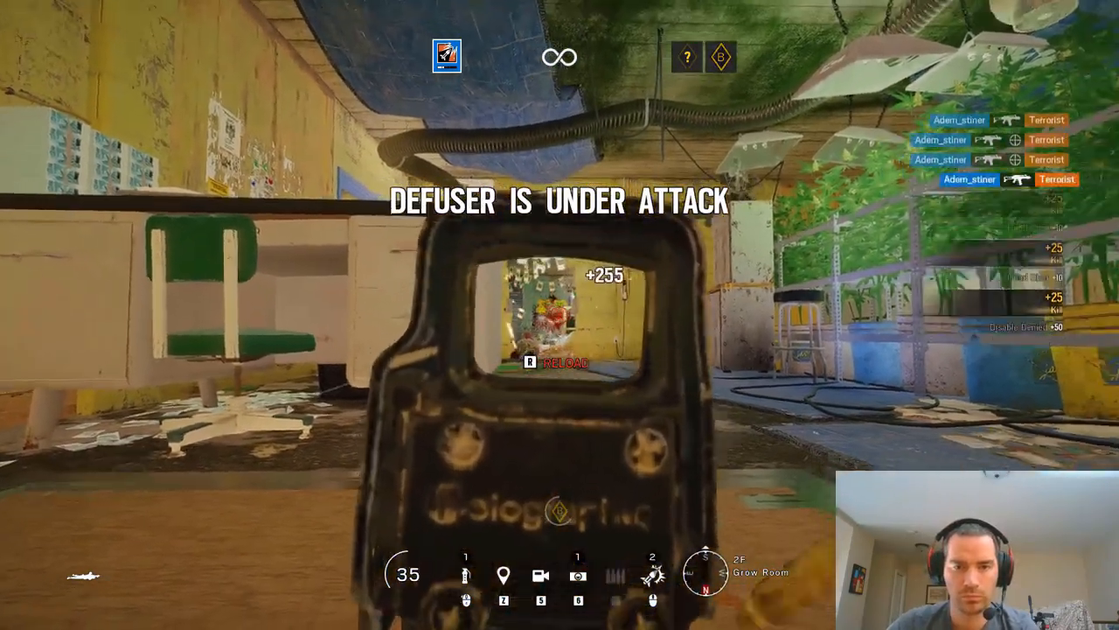
Reload the weapon during the firefight near the defuser.
key(r)
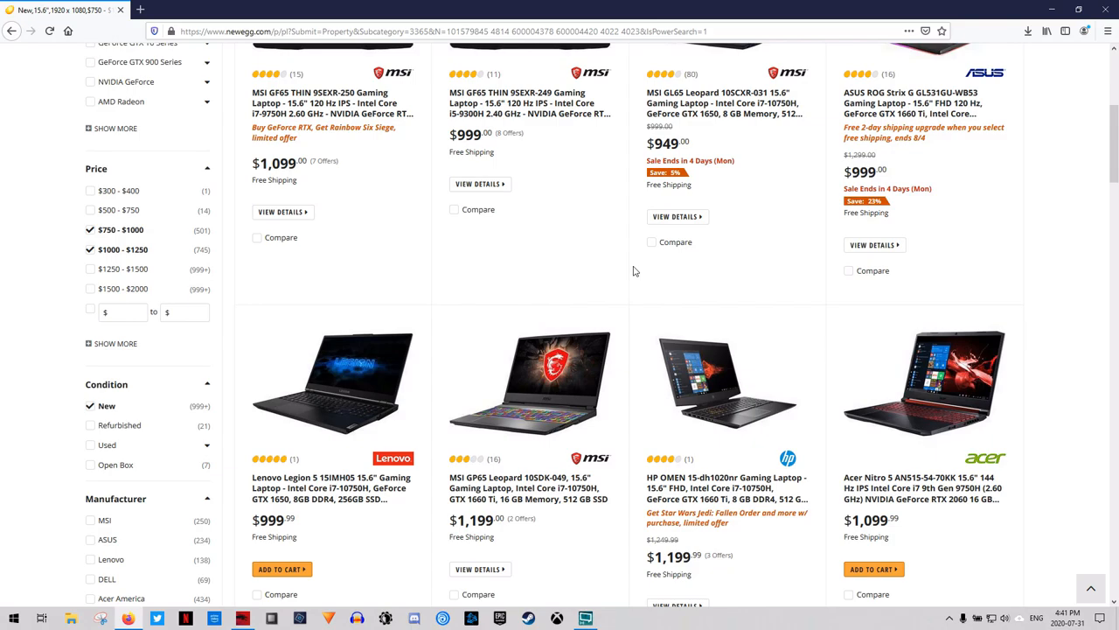
scroll(635, 271, down, 3)
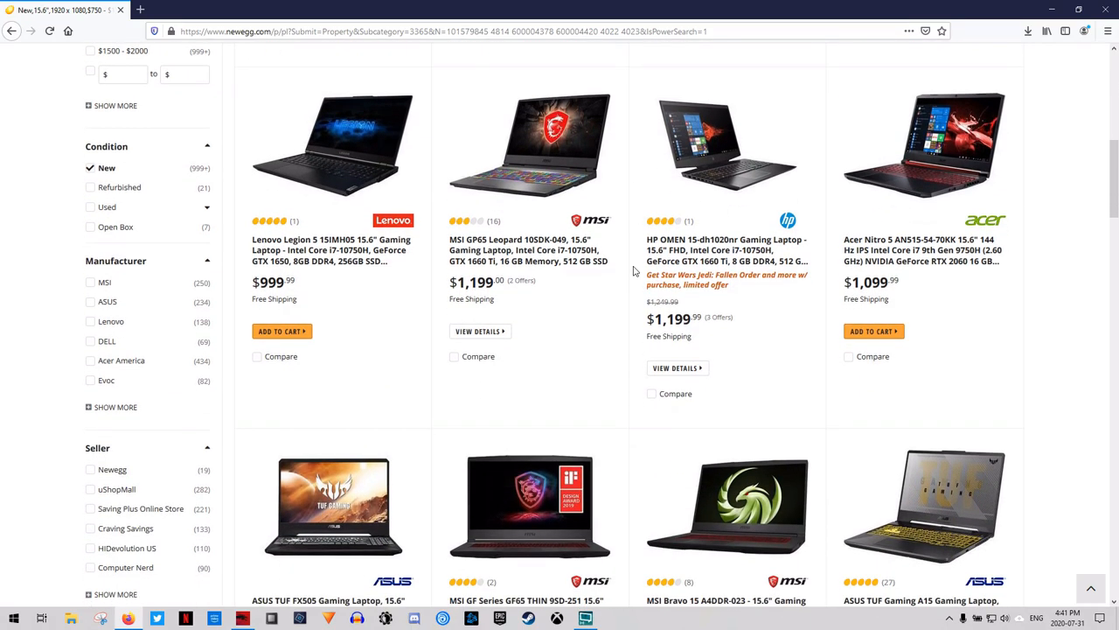
scroll(635, 271, down, 1)
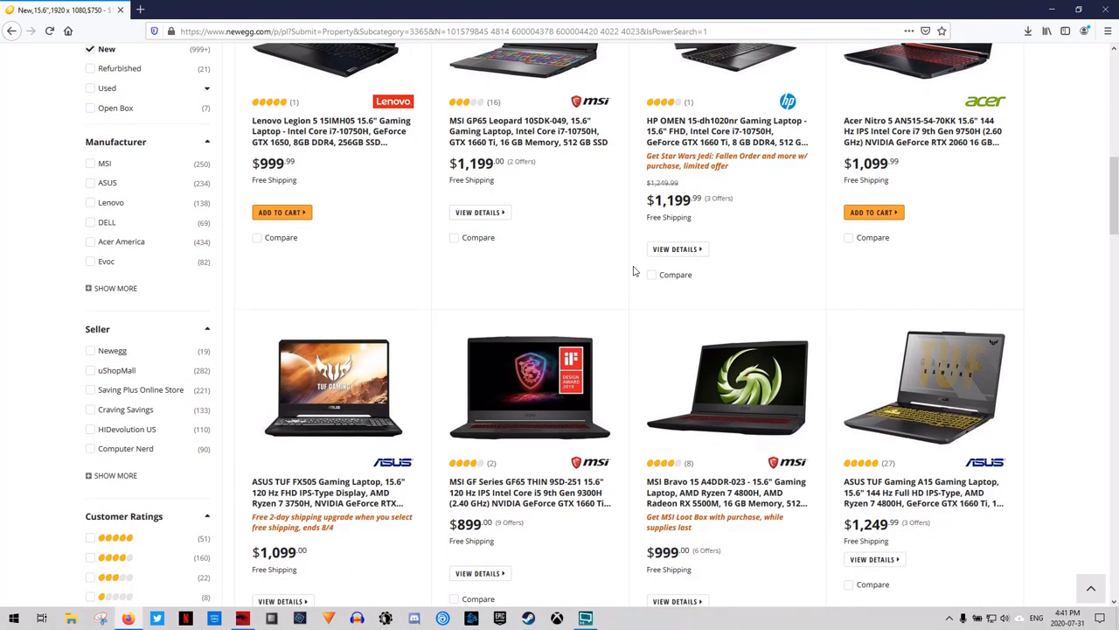
scroll(635, 271, down, 3)
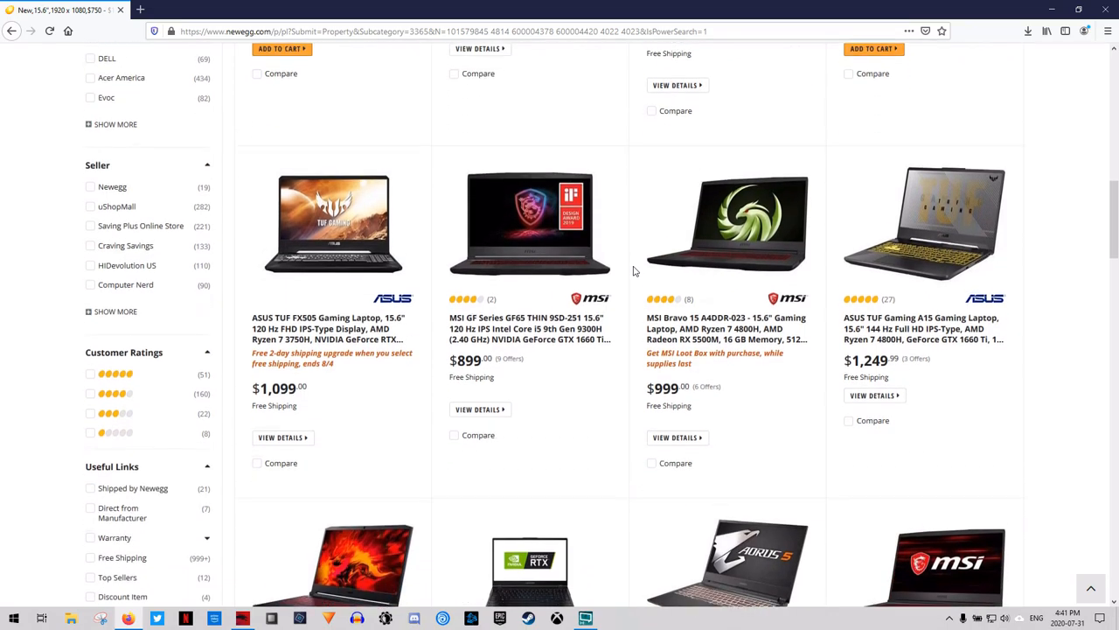
scroll(635, 271, down, 1)
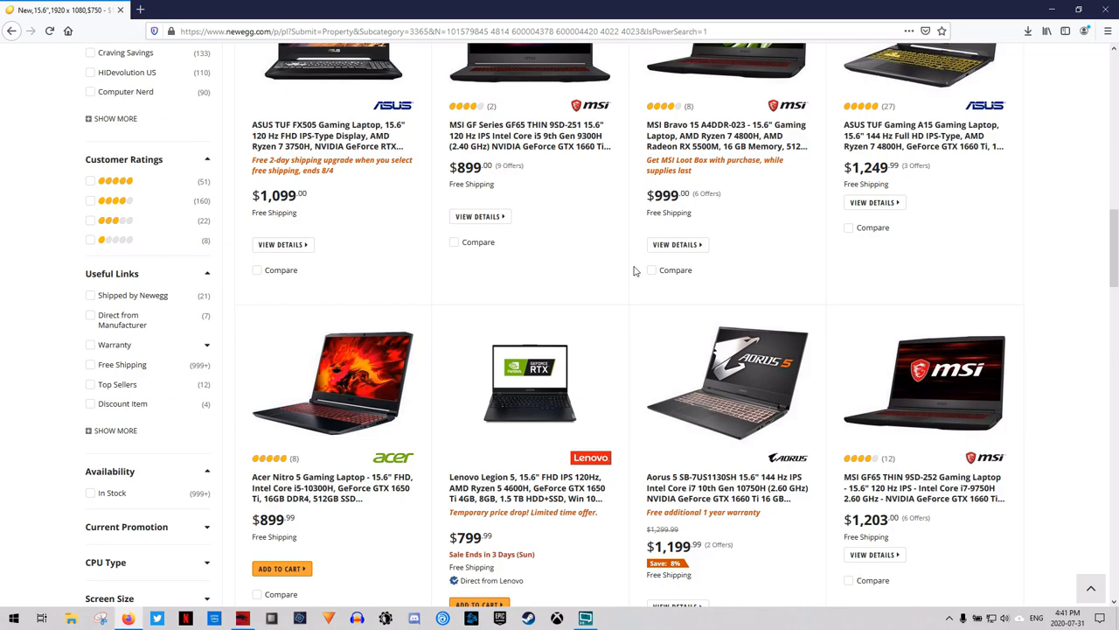
scroll(635, 271, down, 2)
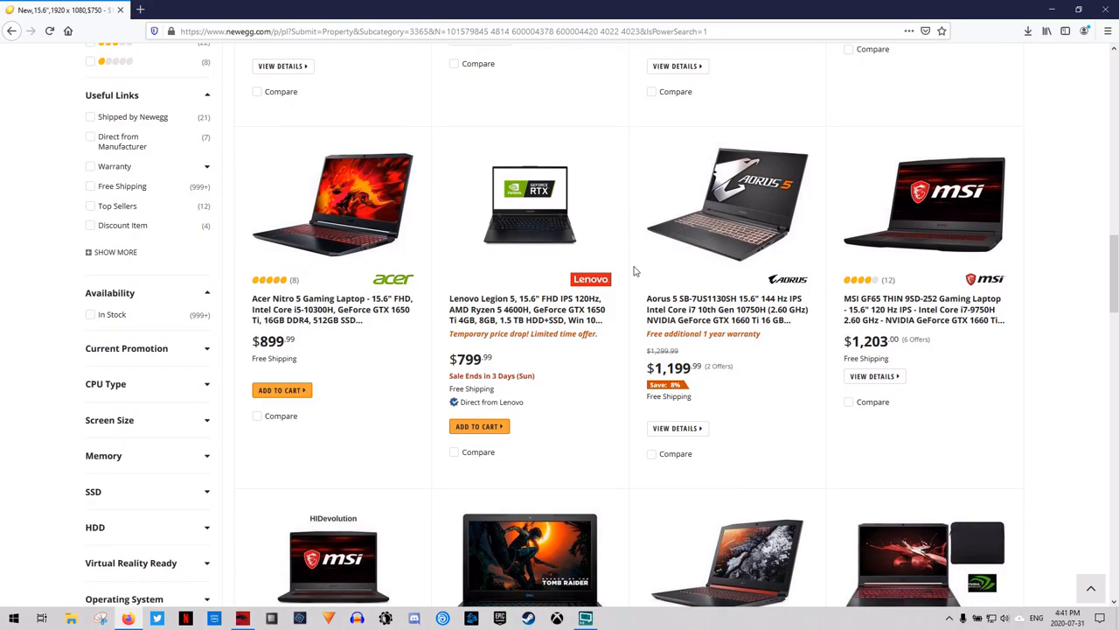